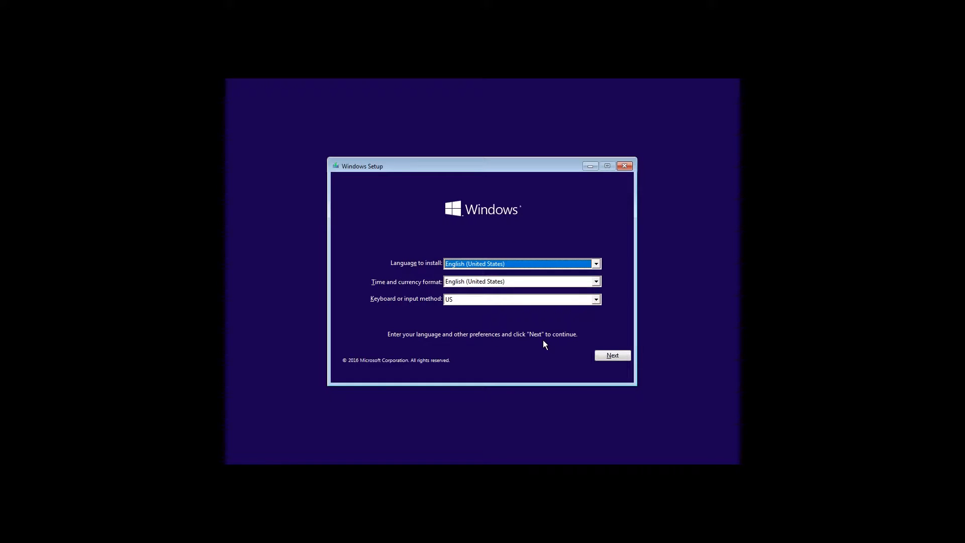
Begin a custom Windows installation with English (United States) settings and the US keyboard, accepting the license terms
{"action": "left_click", "coordinate": [613, 355]}
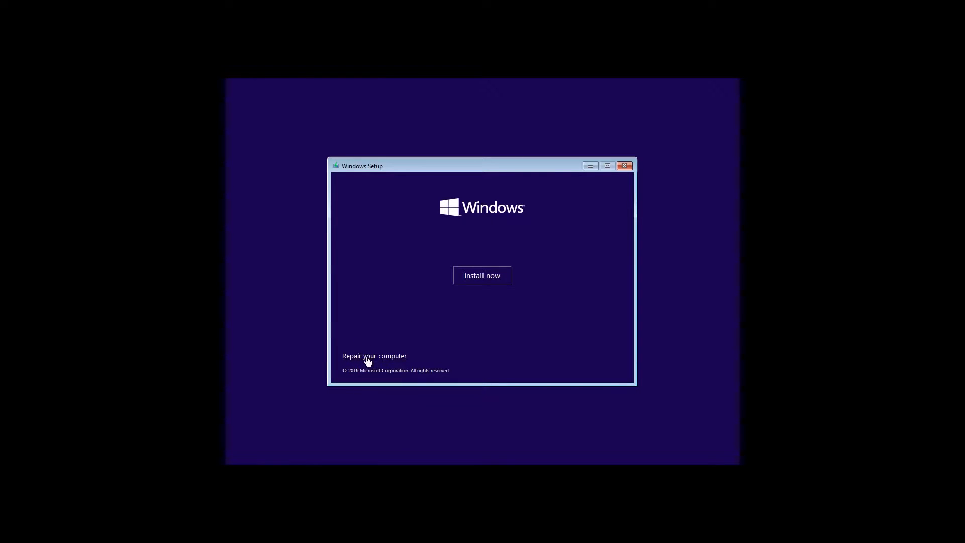
{"action": "left_click", "coordinate": [480, 276]}
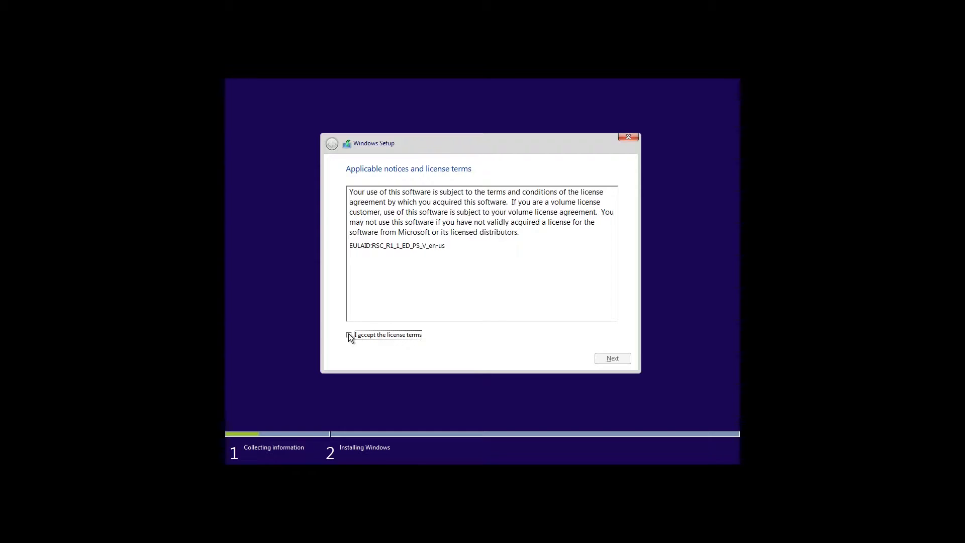
{"action": "left_click", "coordinate": [349, 336]}
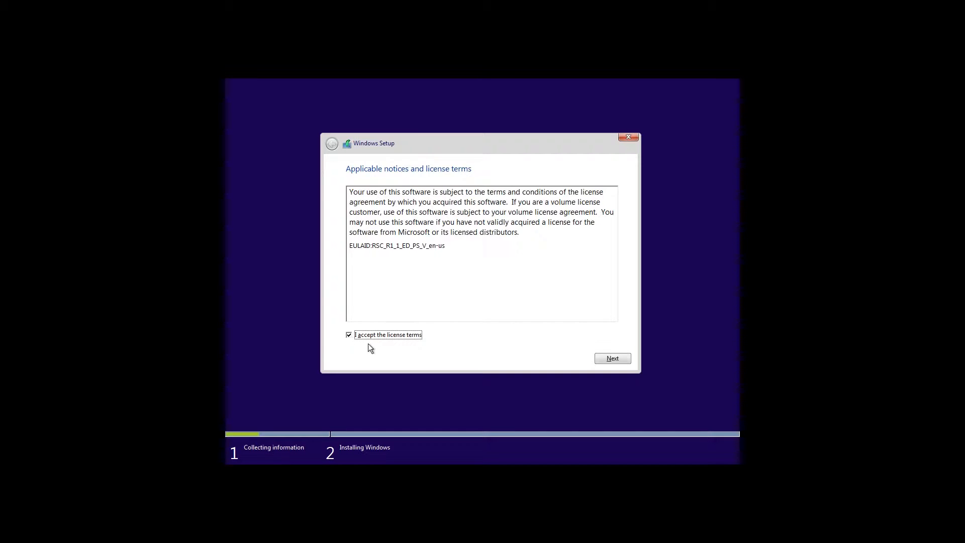
{"action": "left_click", "coordinate": [611, 359]}
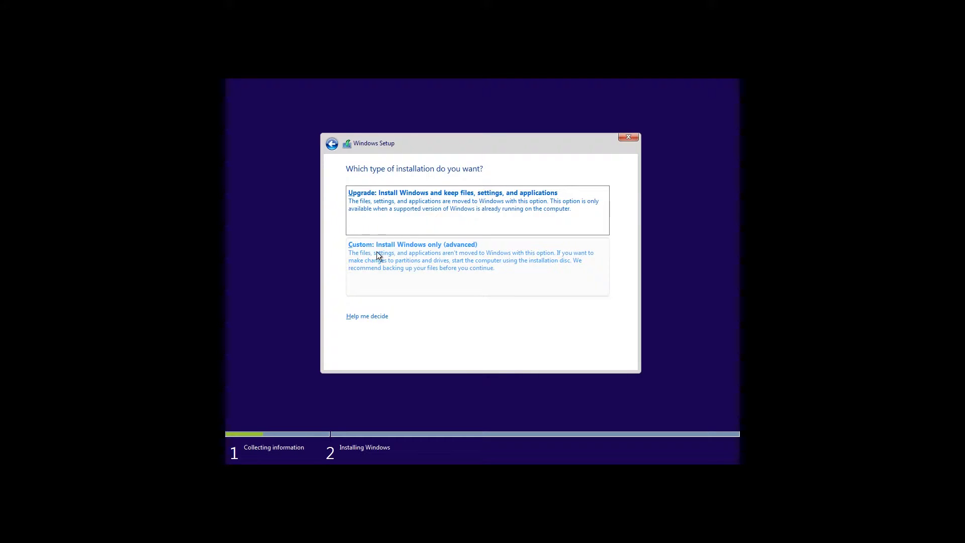
{"action": "left_click", "coordinate": [410, 262]}
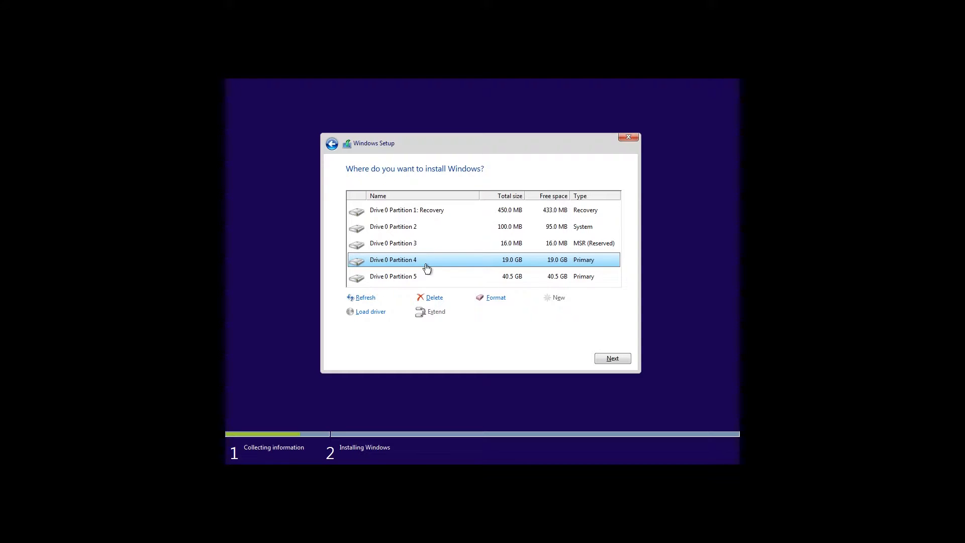
Delete the 19.0 GB primary partition and the Recovery partition from Drive 0
{"action": "left_click", "coordinate": [435, 298]}
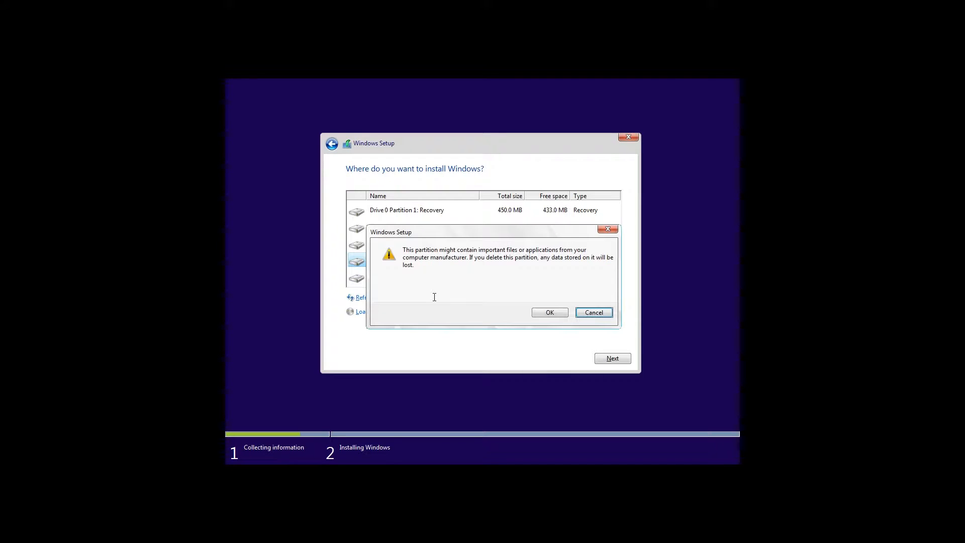
{"action": "left_click", "coordinate": [549, 312]}
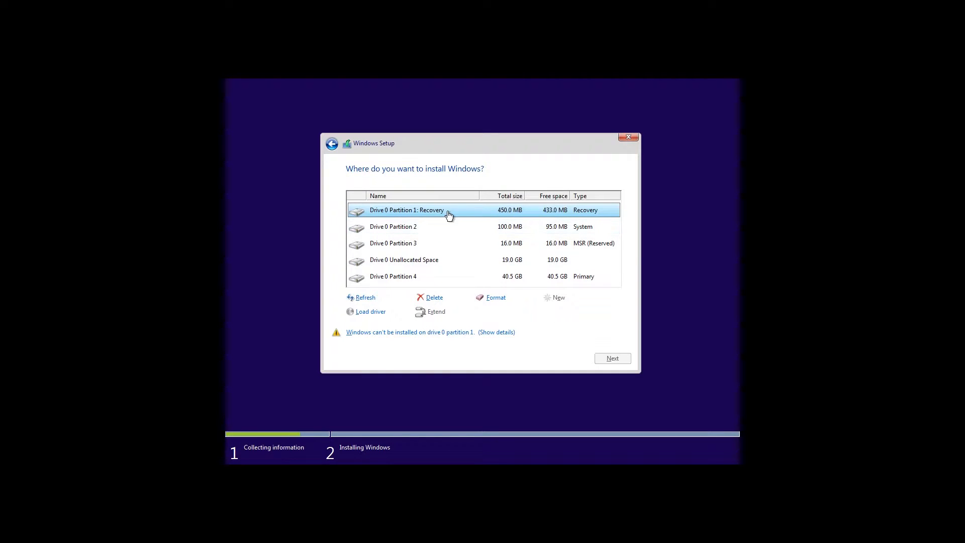
{"action": "left_click", "coordinate": [435, 301]}
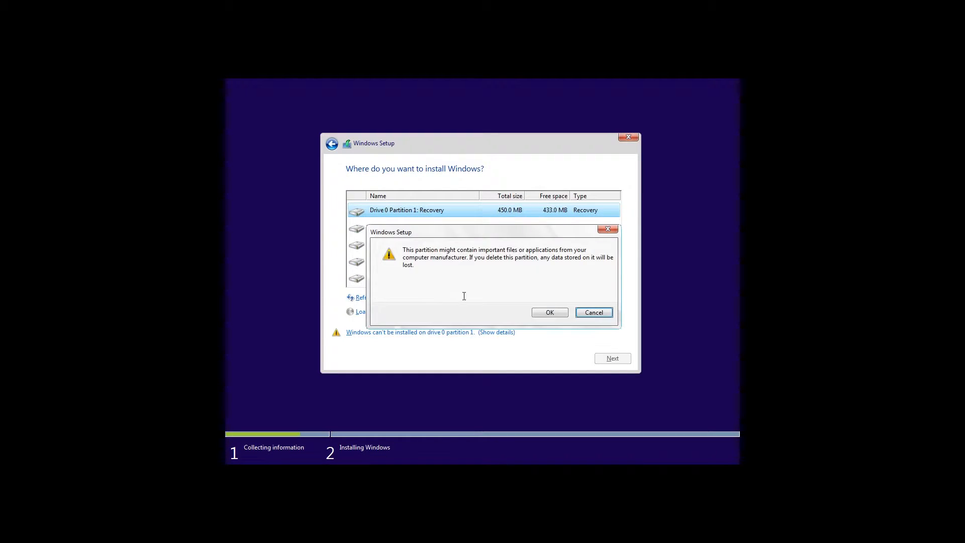
{"action": "left_click", "coordinate": [547, 315]}
Delete the 100 MB System partition and the 16 MB MSR (Reserved) partition from Drive 0
{"action": "left_click", "coordinate": [426, 227]}
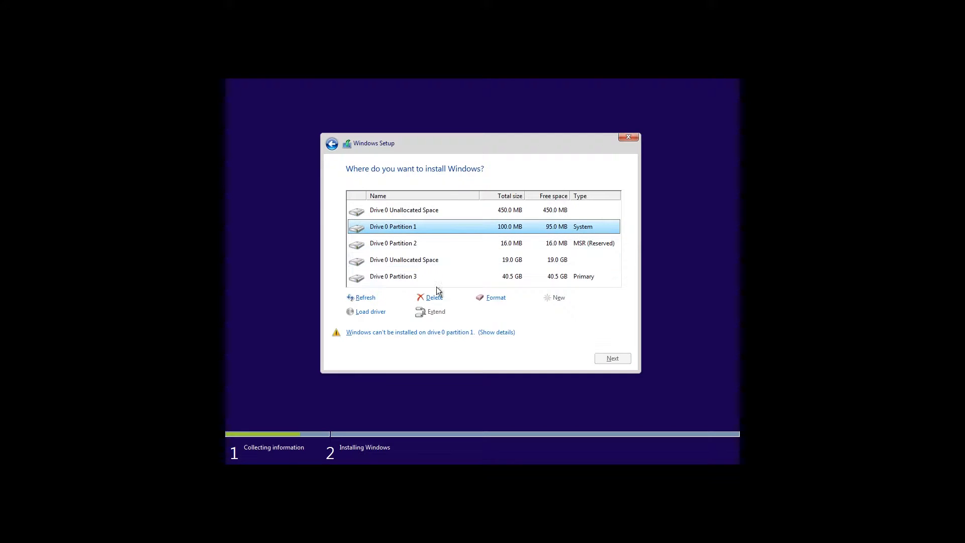
{"action": "left_click", "coordinate": [434, 297]}
{"action": "left_click", "coordinate": [553, 313]}
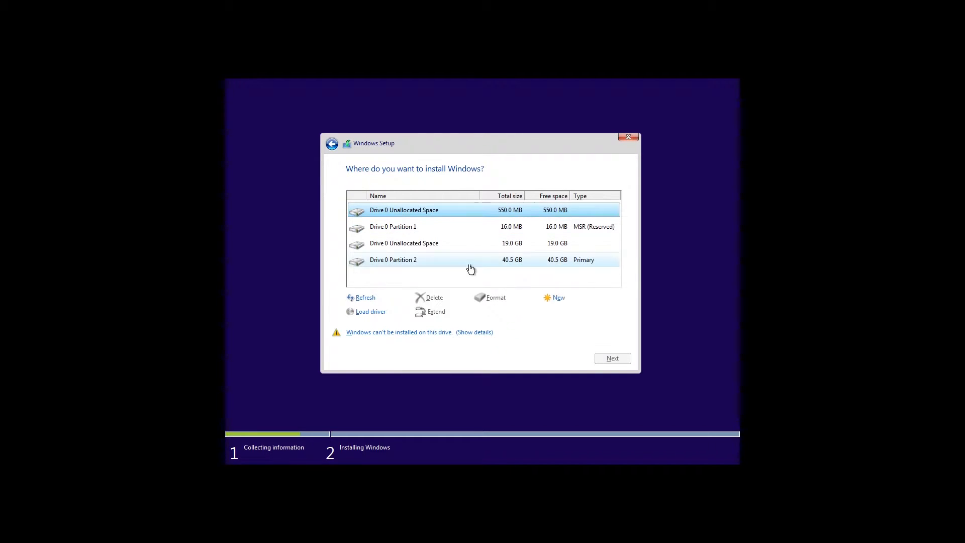
{"action": "left_click", "coordinate": [424, 229]}
{"action": "left_click", "coordinate": [435, 300]}
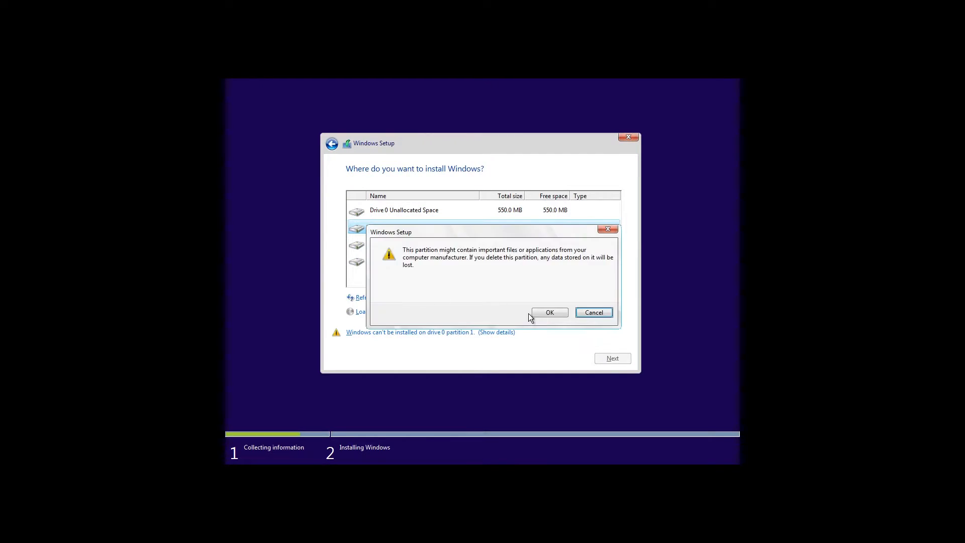
{"action": "left_click", "coordinate": [551, 312]}
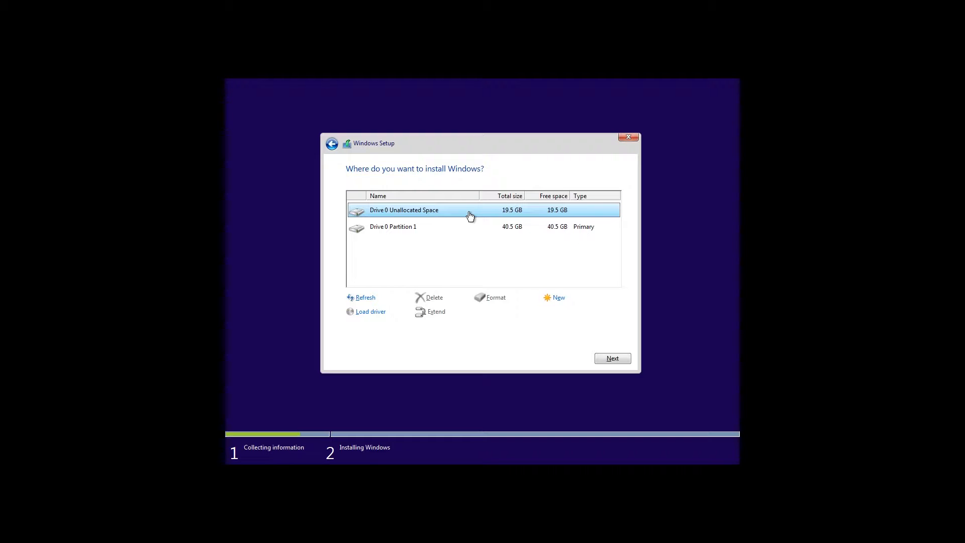
Create a 20000 MB partition from the unallocated space on Drive 0 and start installing Windows on the resulting primary partition
{"action": "left_click", "coordinate": [558, 298]}
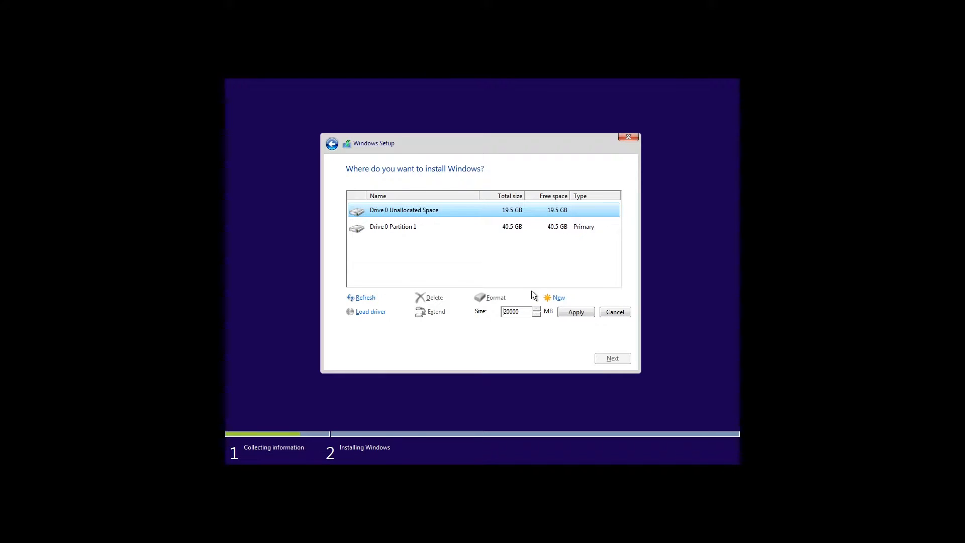
{"action": "left_click", "coordinate": [571, 311]}
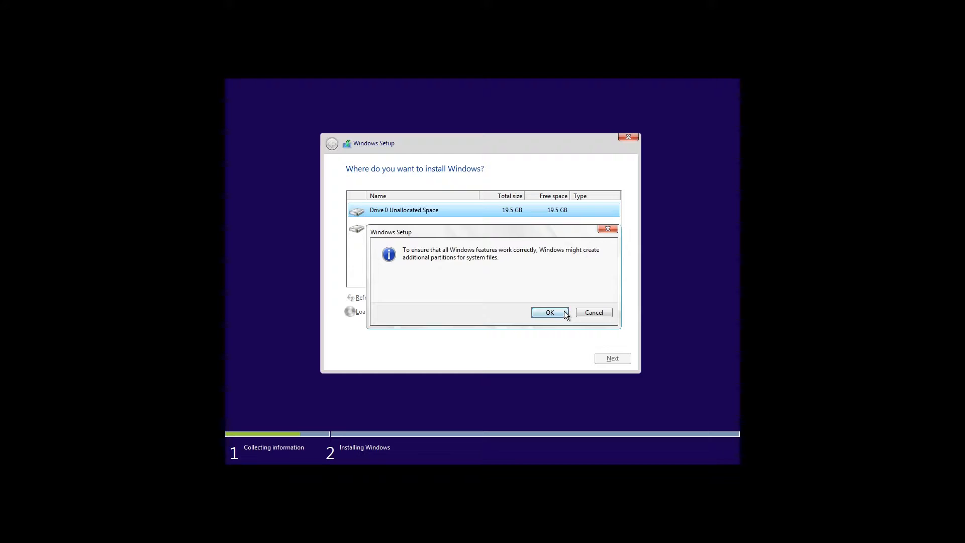
{"action": "left_click", "coordinate": [563, 311]}
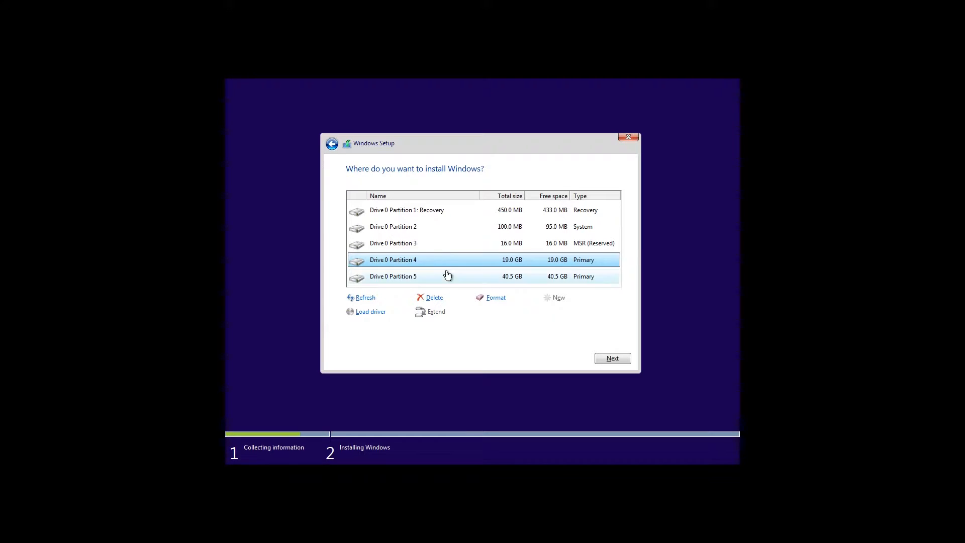
{"action": "left_click", "coordinate": [610, 359]}
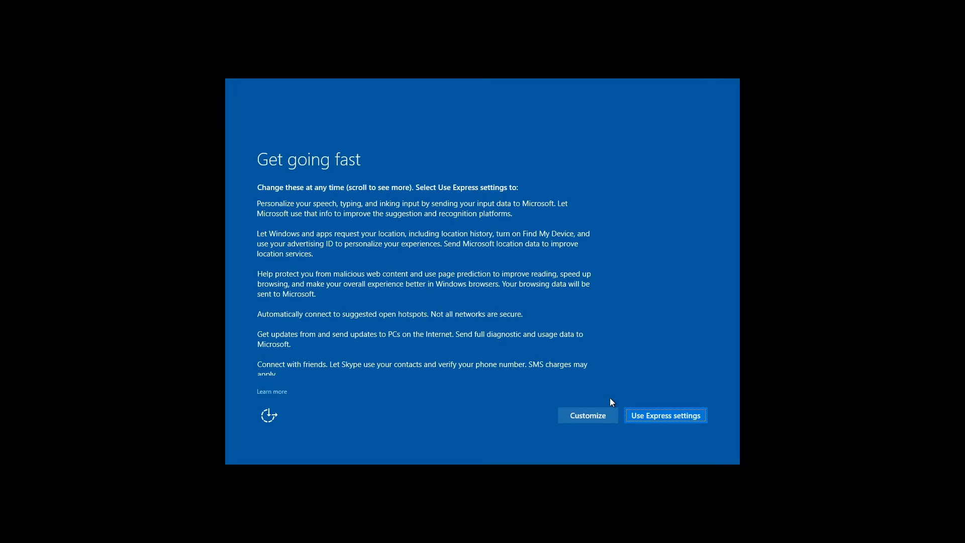
Accept the Express settings and set the PC's ownership to "I own it"
{"action": "left_click", "coordinate": [670, 415]}
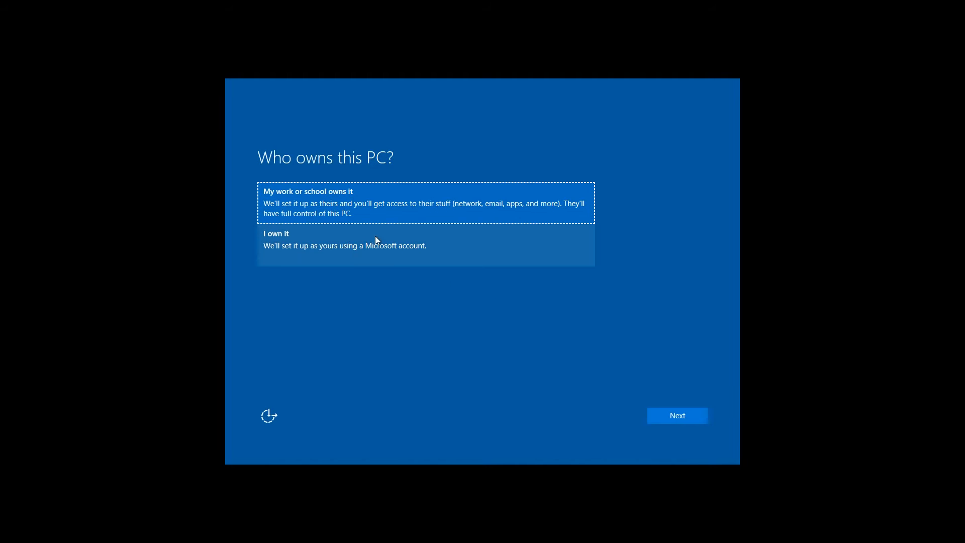
{"action": "left_click", "coordinate": [323, 245]}
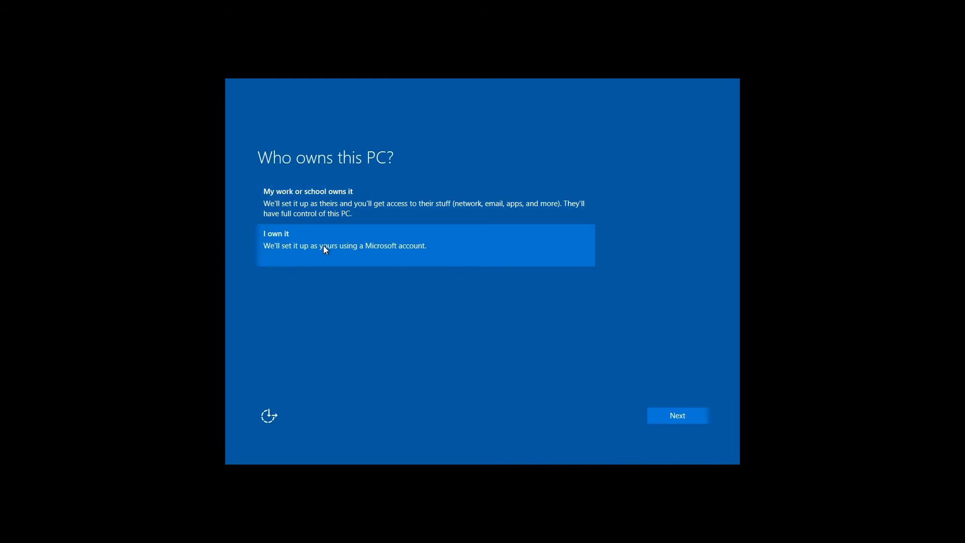
{"action": "left_click", "coordinate": [683, 418]}
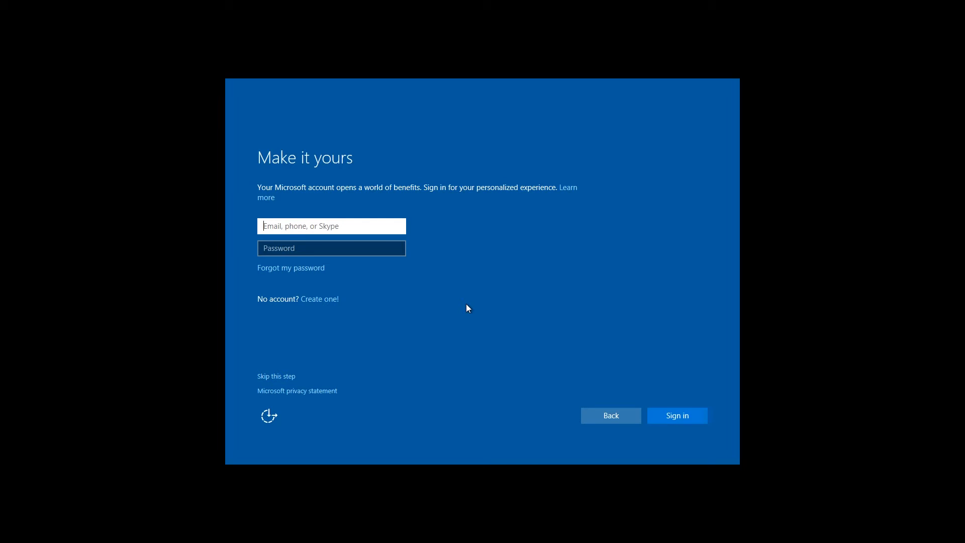
Start creating a Microsoft account with a new outlook.com address and fill in the new email name
{"action": "left_click", "coordinate": [315, 300]}
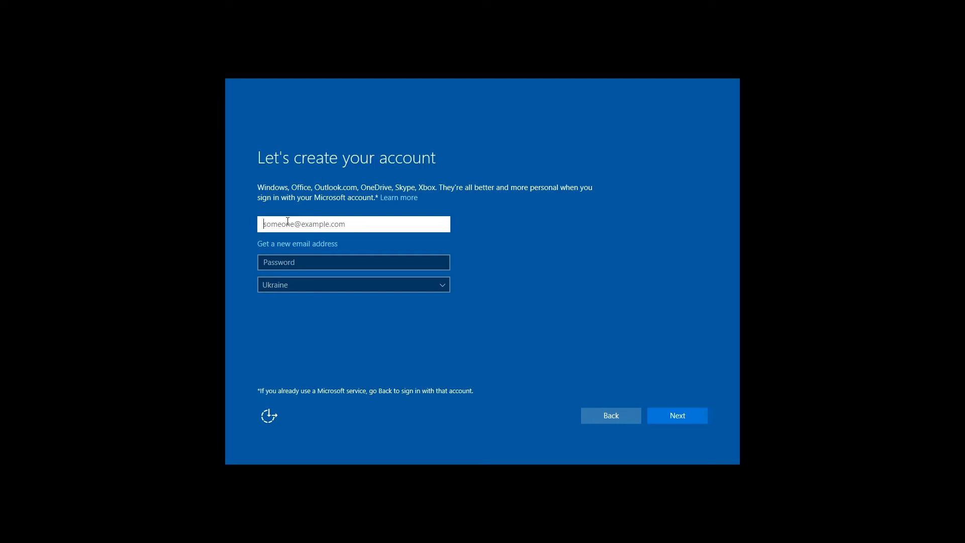
{"action": "left_click", "coordinate": [295, 246]}
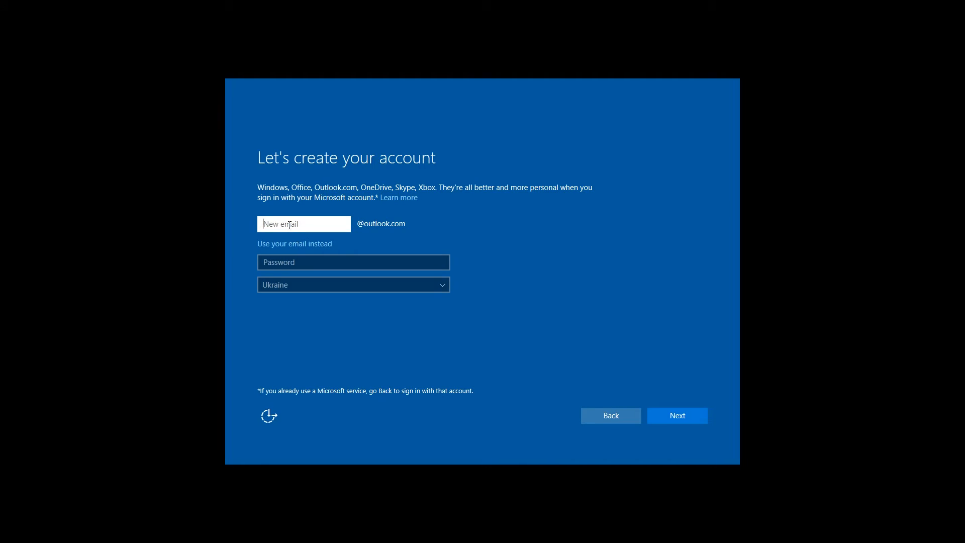
Enter the new account's password and submit the account details with Ukraine as the country
{"action": "left_click", "coordinate": [280, 263]}
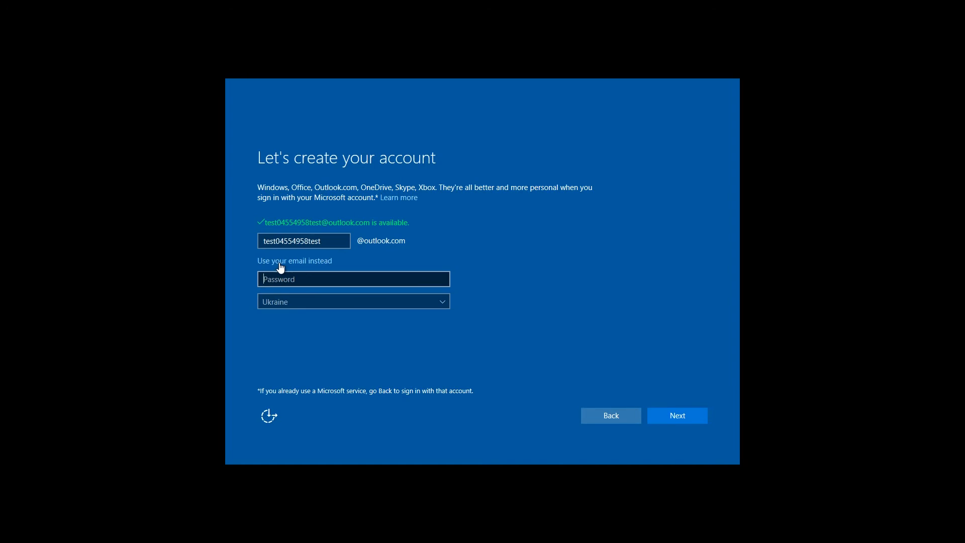
{"action": "type", "text": "***************"}
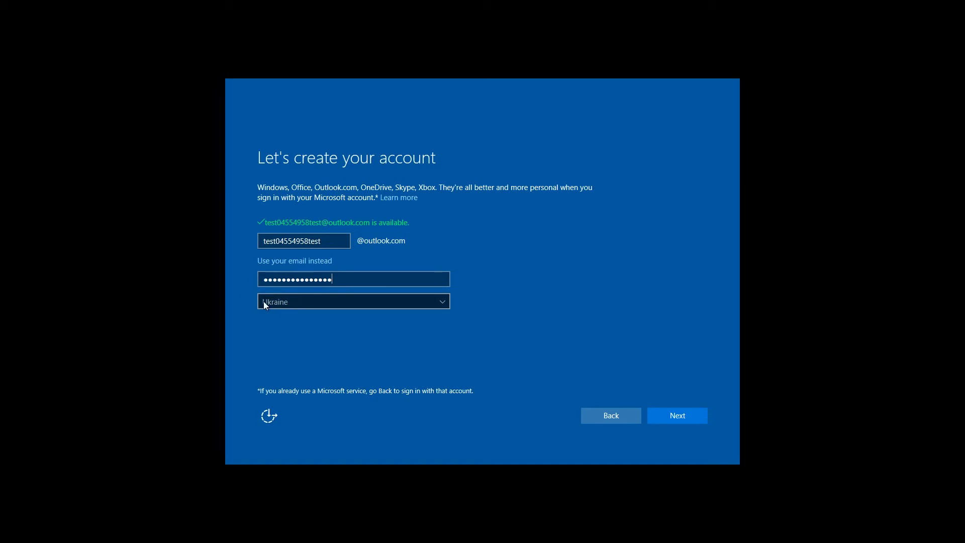
{"action": "left_click", "coordinate": [674, 415]}
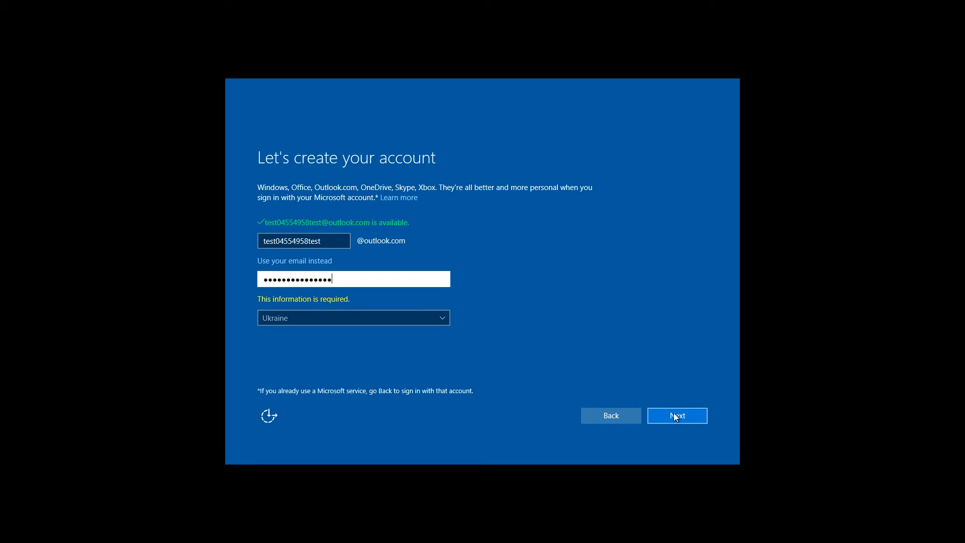
{"action": "left_click", "coordinate": [674, 416]}
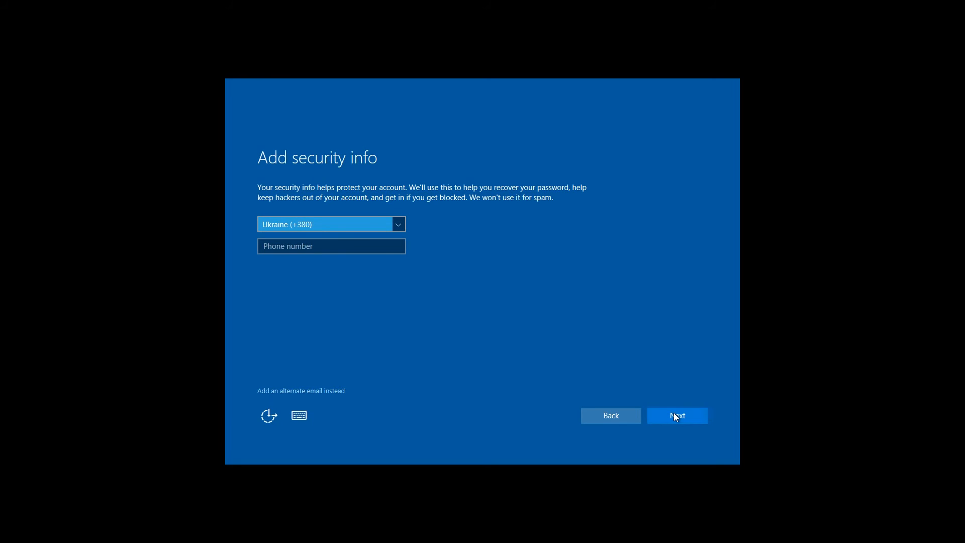
Submit the security info page and continue with both the Microsoft Advertising and promotional offers options enabled
{"action": "left_click", "coordinate": [674, 416]}
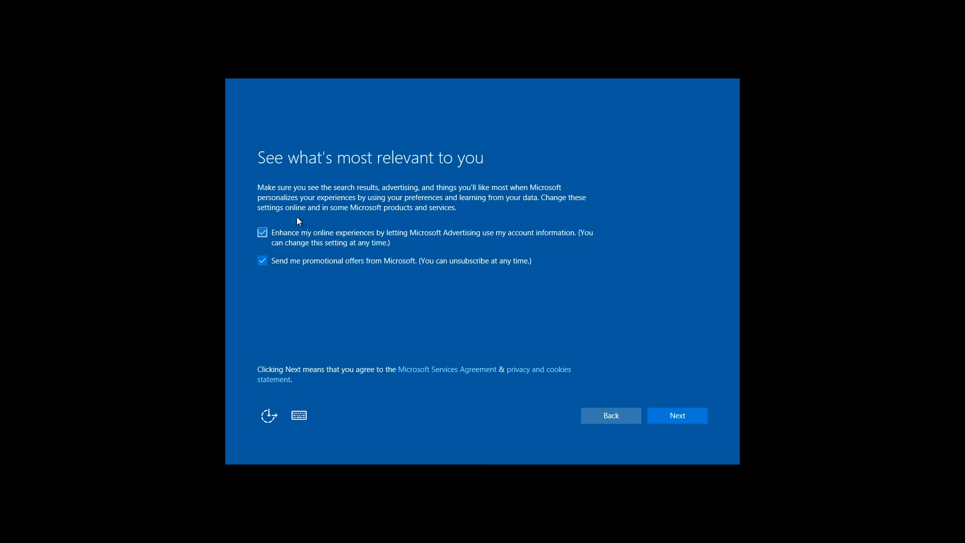
{"action": "left_click", "coordinate": [658, 417]}
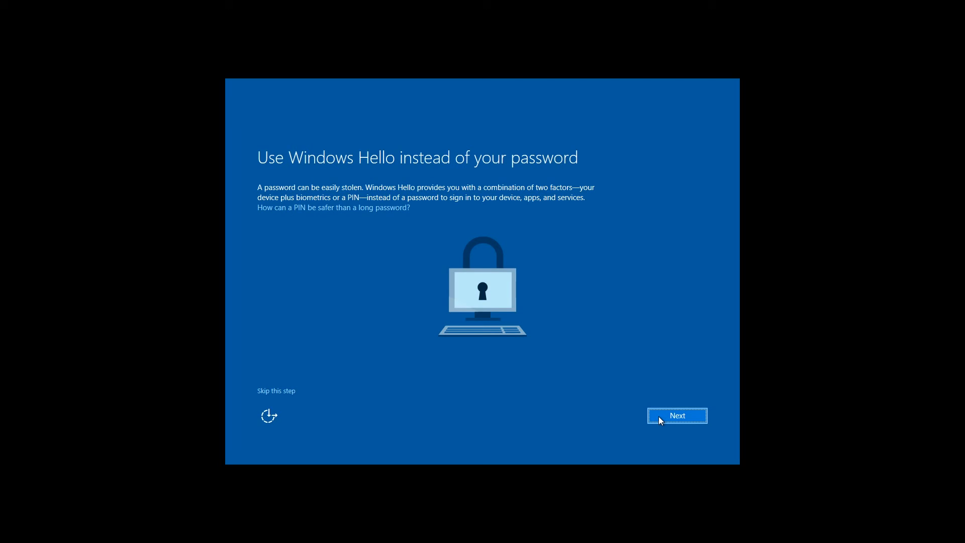
Move past the Windows Hello page and choose to save new files only to this PC by default
{"action": "left_click", "coordinate": [658, 416]}
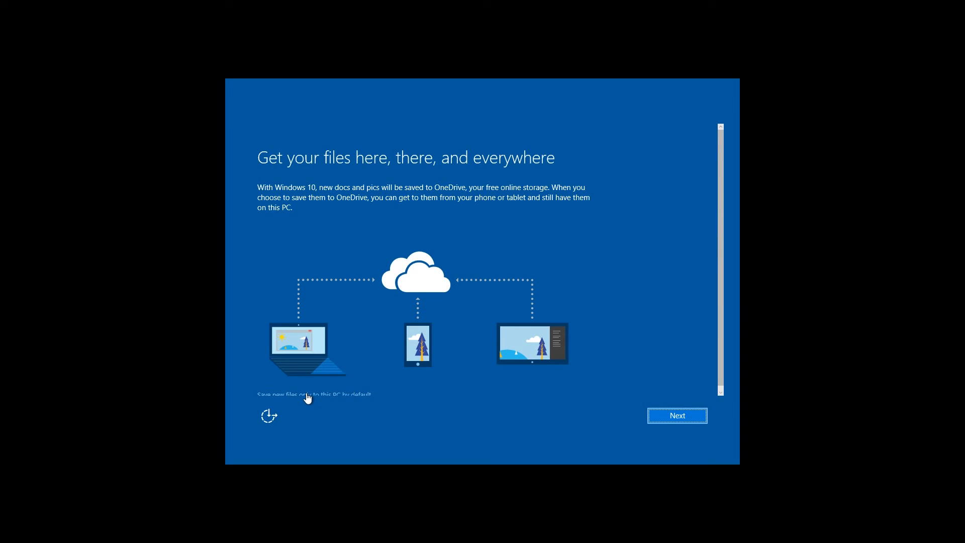
{"action": "scroll", "coordinate": [510, 280], "scroll_direction": "down", "scroll_amount": 1}
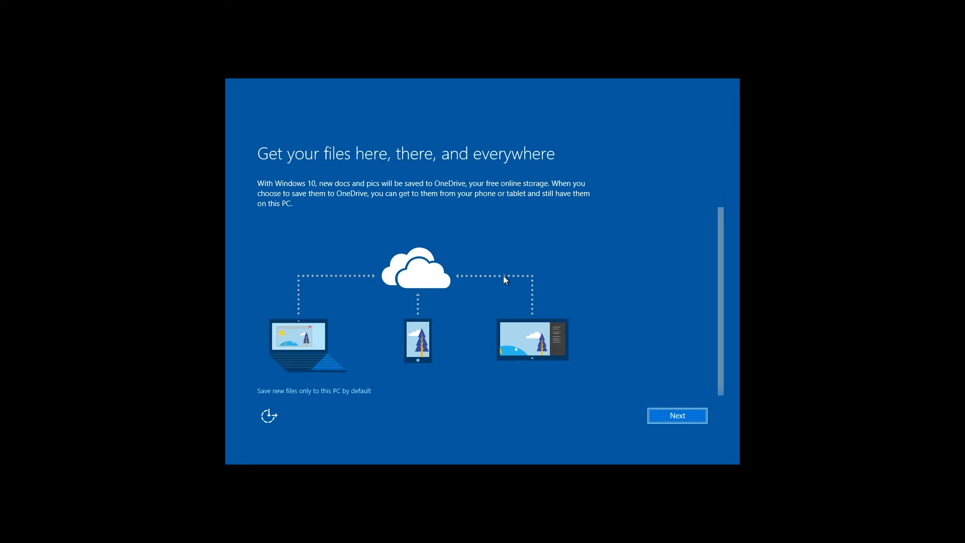
{"action": "left_click", "coordinate": [353, 394]}
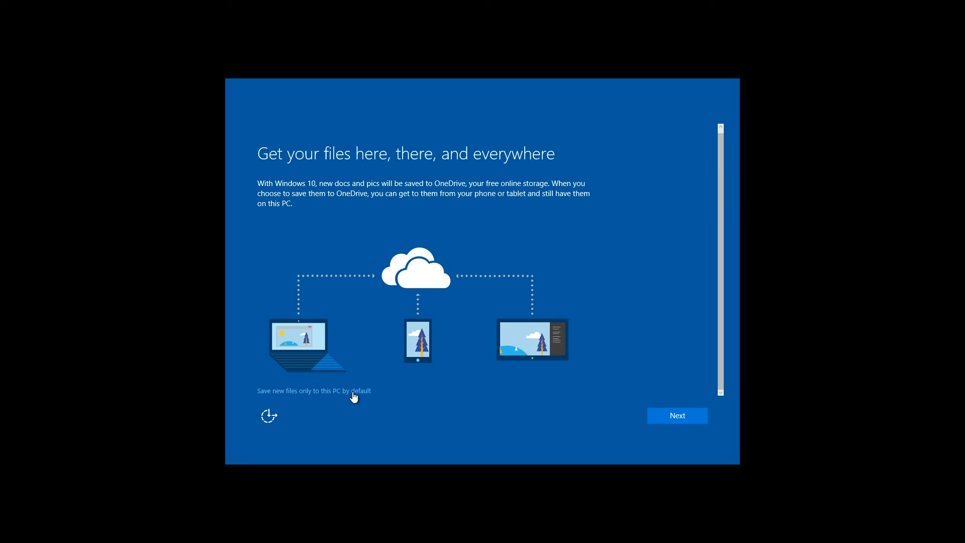